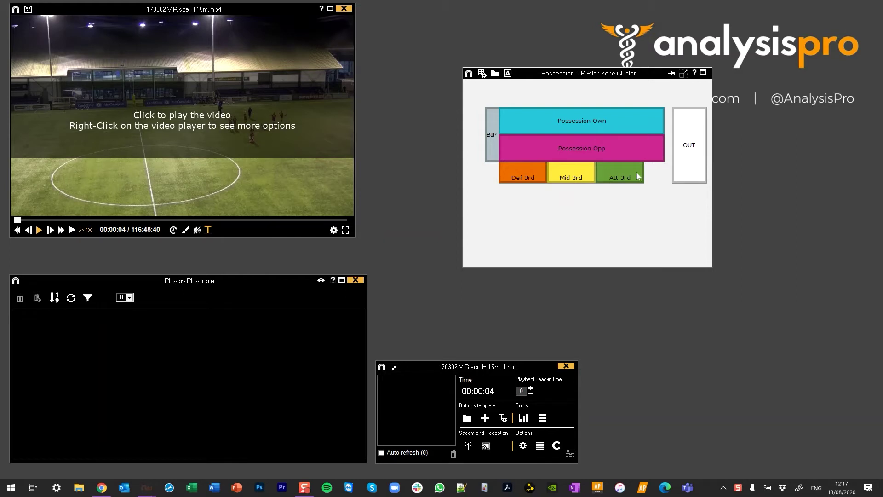
Step: Play the match video until it stands at 00:01:44
click(285, 126)
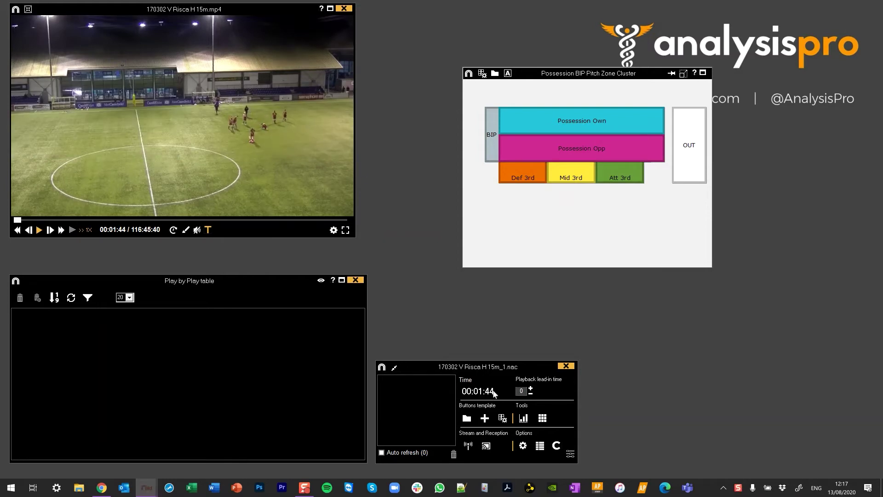
click(523, 446)
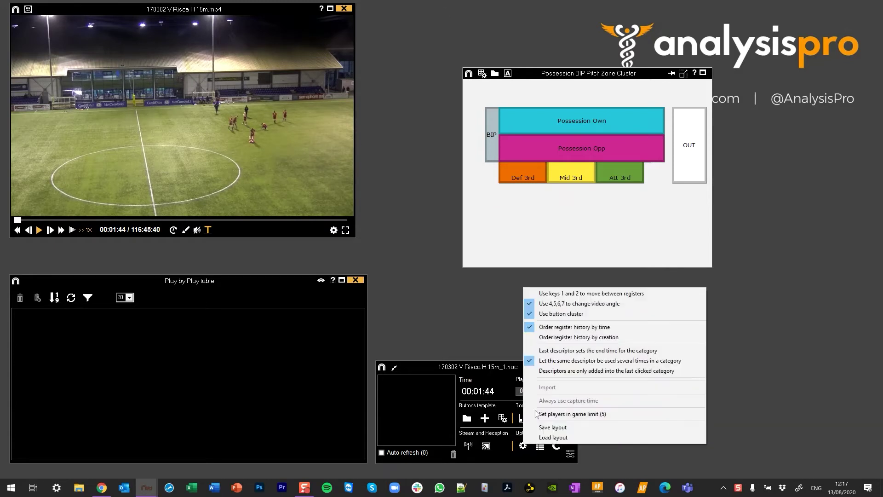
click(537, 211)
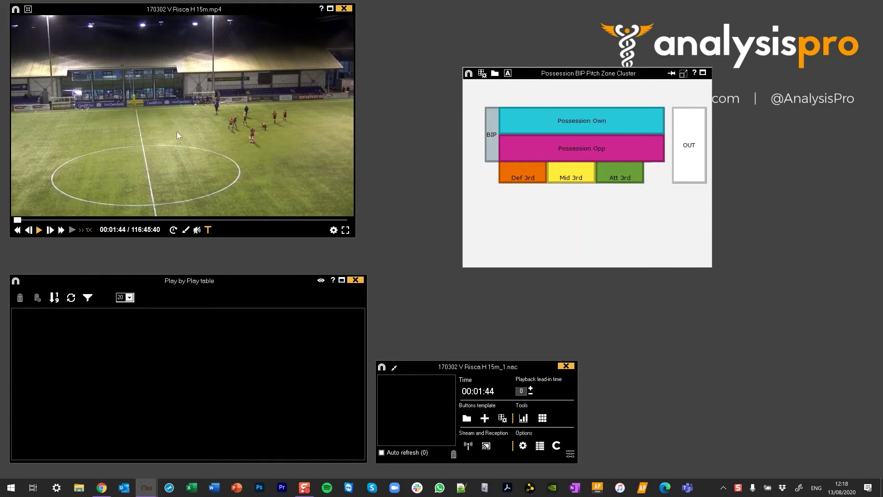
Step: Resume the video and tag Possession Own in Def 3rd, then Mid 3rd, Possession Opp and Att 3rd
click(176, 131)
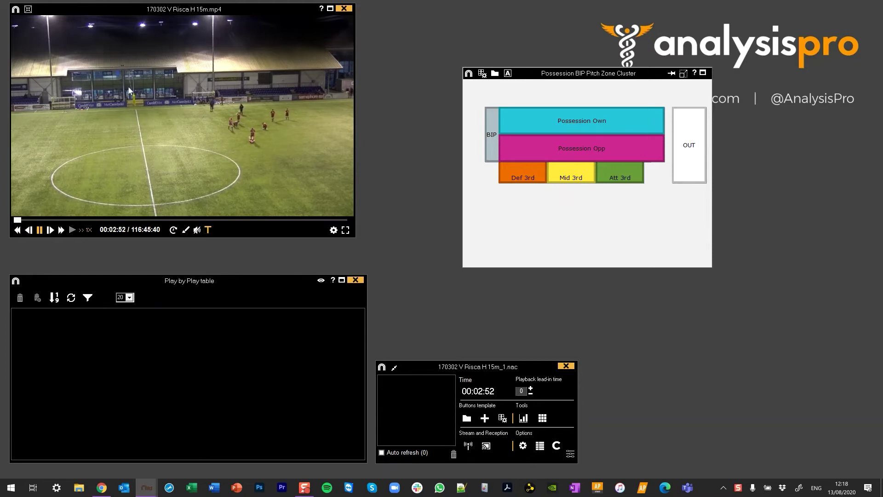
click(518, 126)
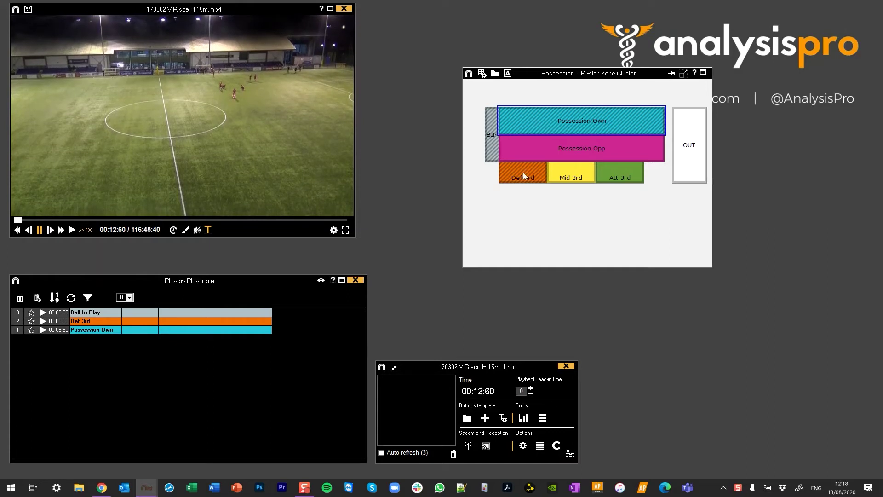
click(567, 176)
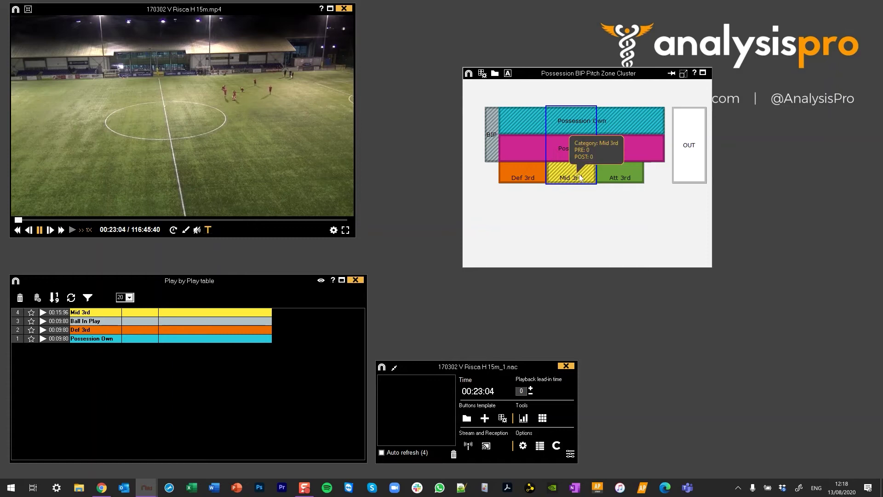
click(652, 150)
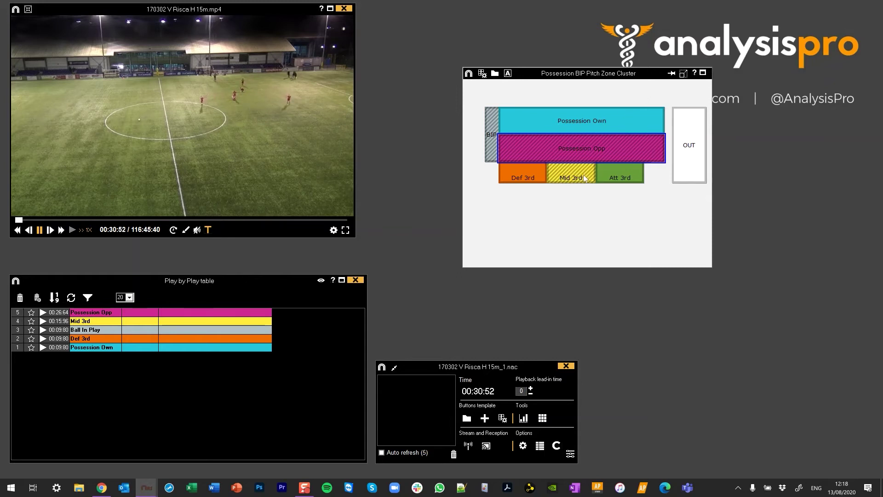
click(617, 178)
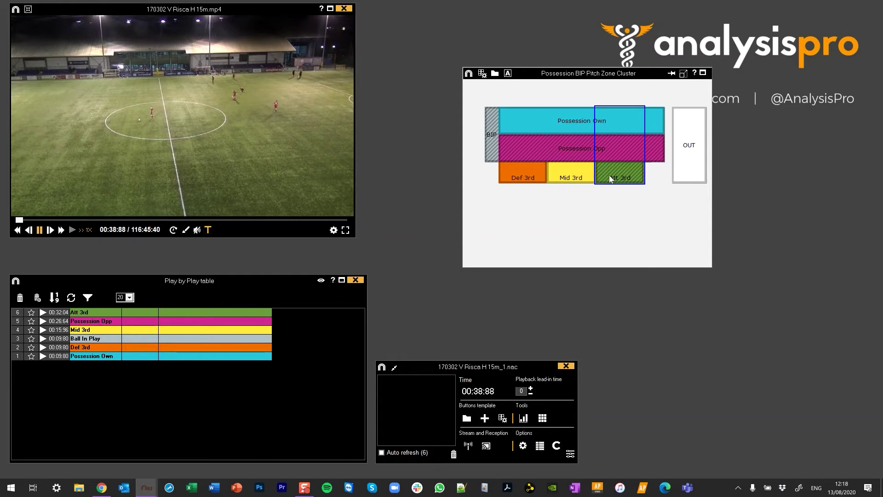
Step: Tag Out Of Play, Possession Opp in Mid 3rd, Att 3rd and Possession Own, then stop and enter template editing
click(688, 160)
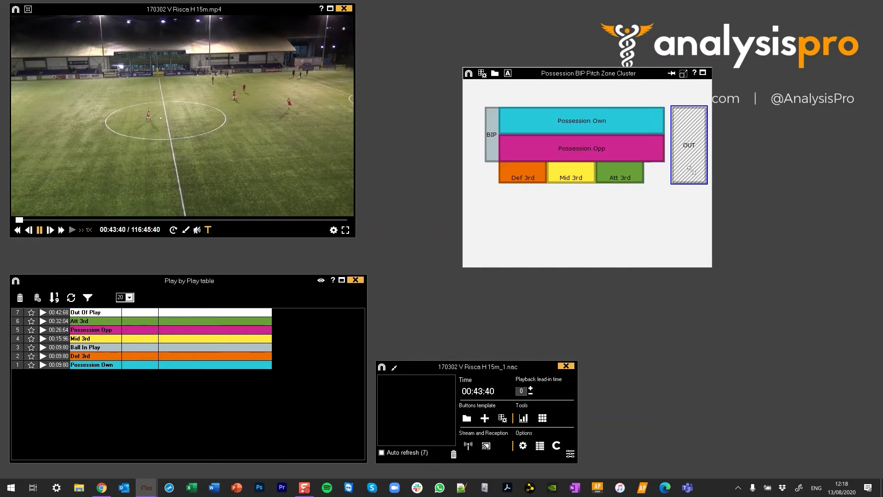
click(576, 150)
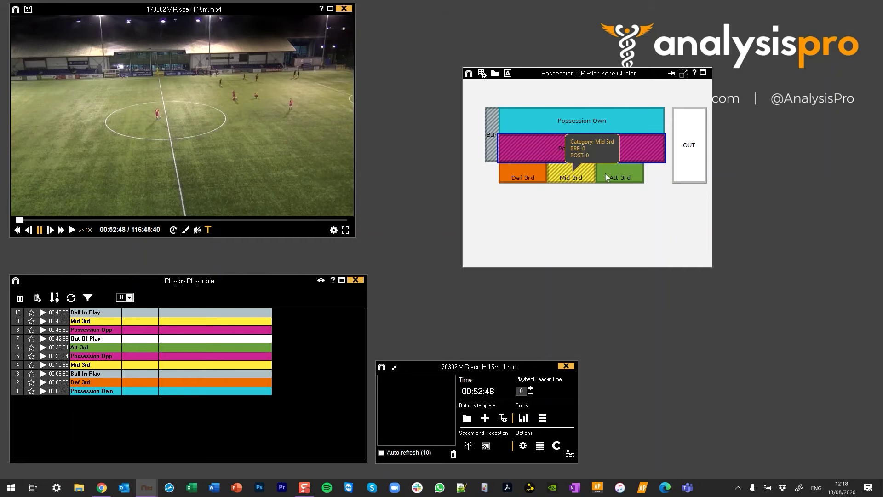
click(624, 178)
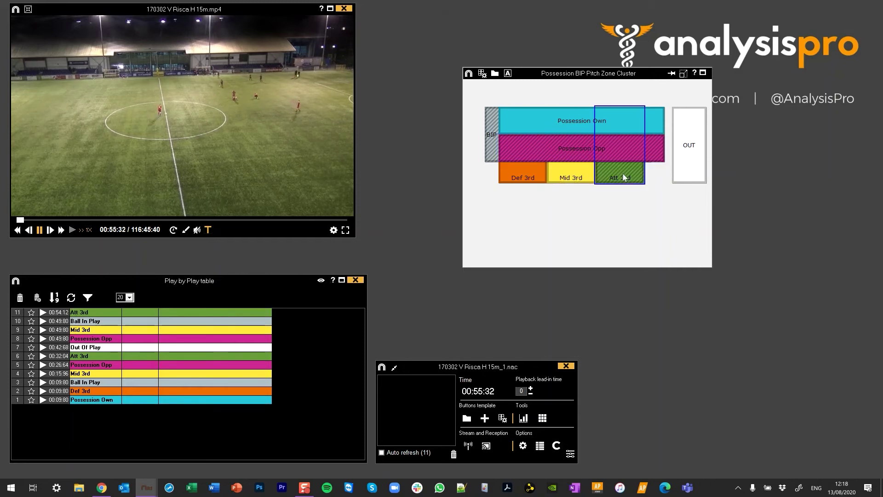
click(657, 123)
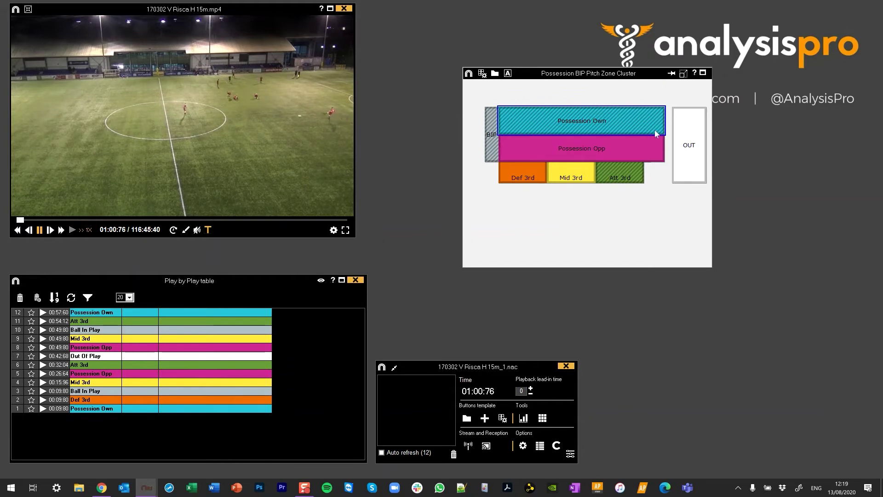
click(655, 130)
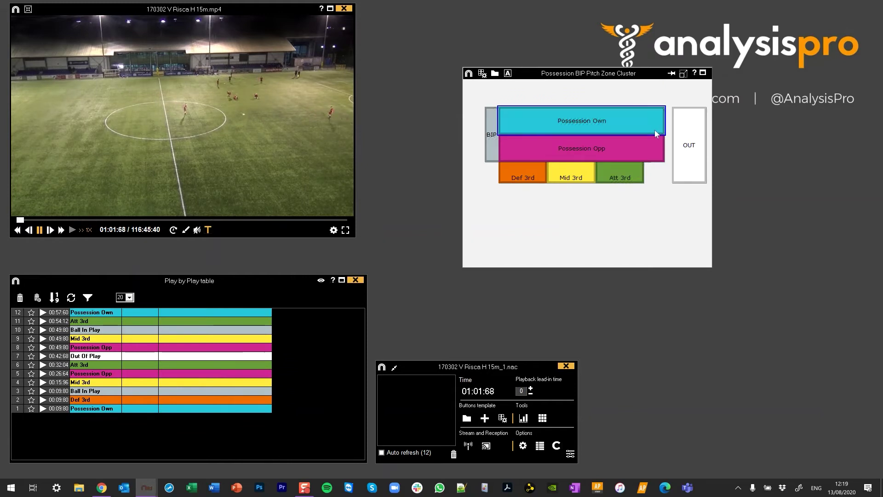
click(482, 74)
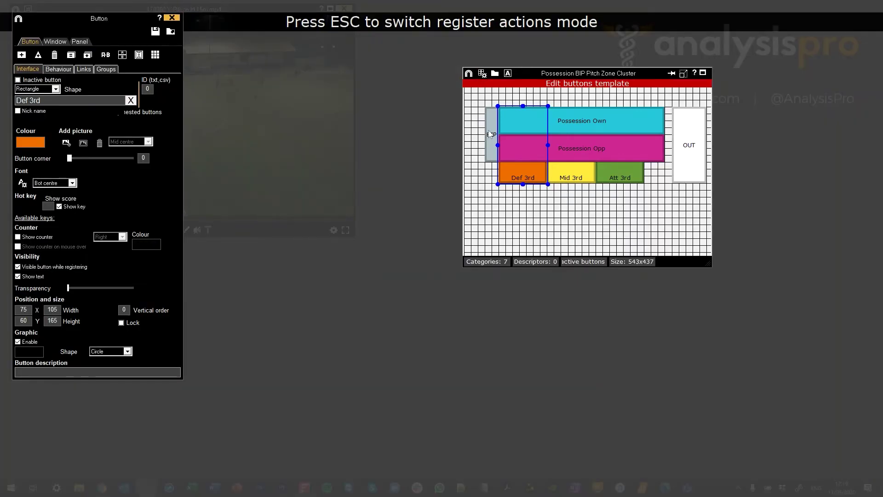
click(490, 135)
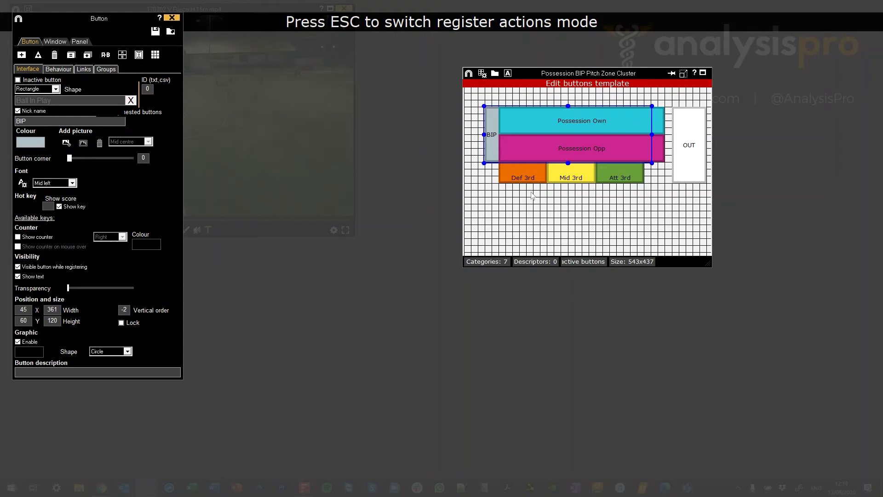
click(539, 119)
click(527, 183)
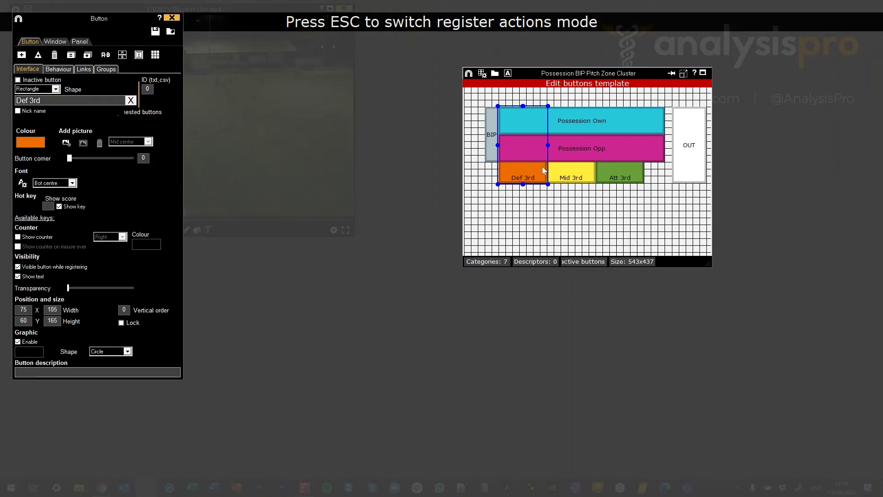
click(569, 174)
click(638, 175)
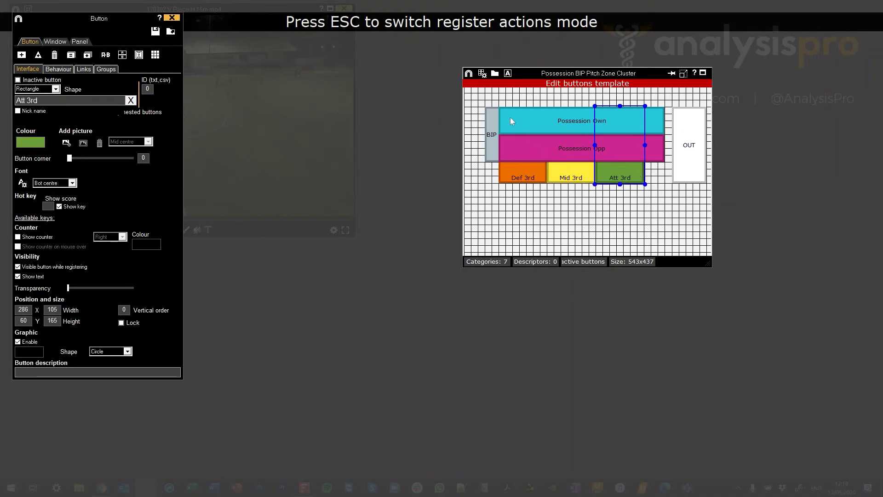
click(529, 182)
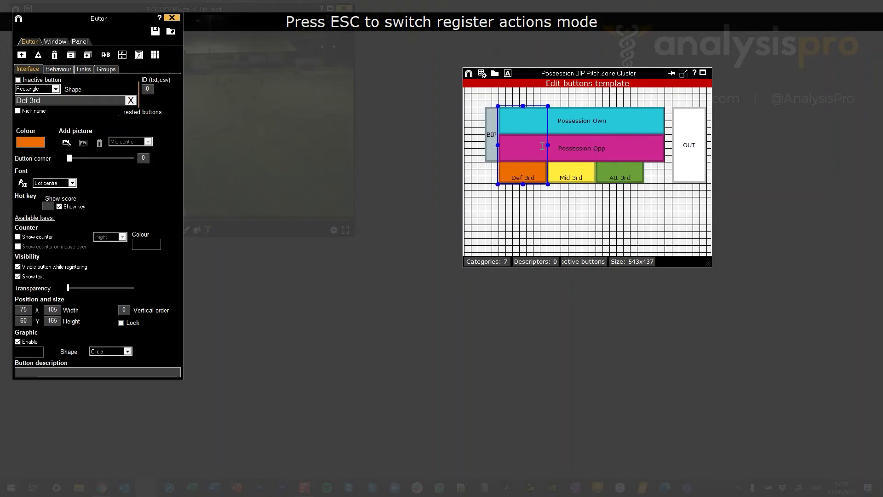
click(570, 174)
click(626, 174)
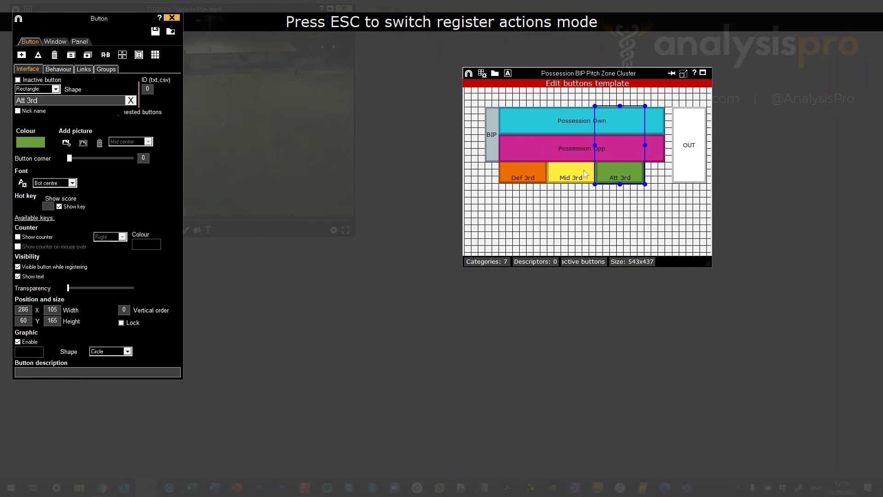
click(527, 118)
click(537, 149)
click(562, 121)
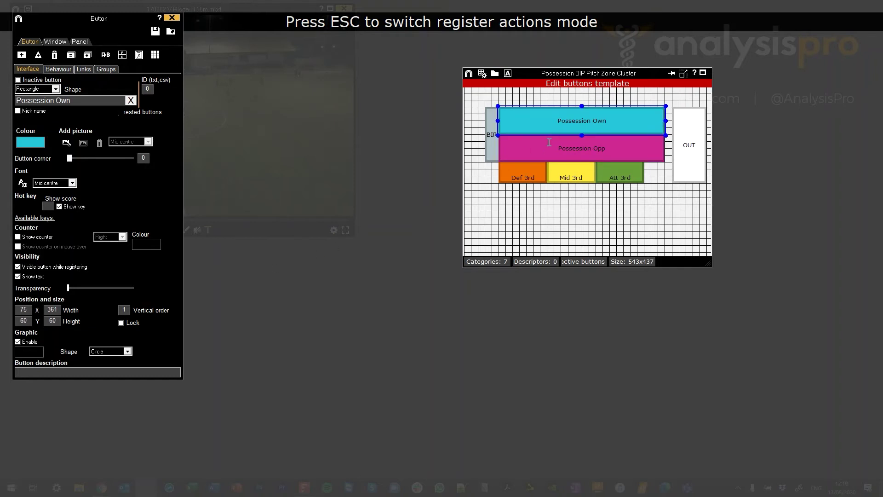
click(654, 151)
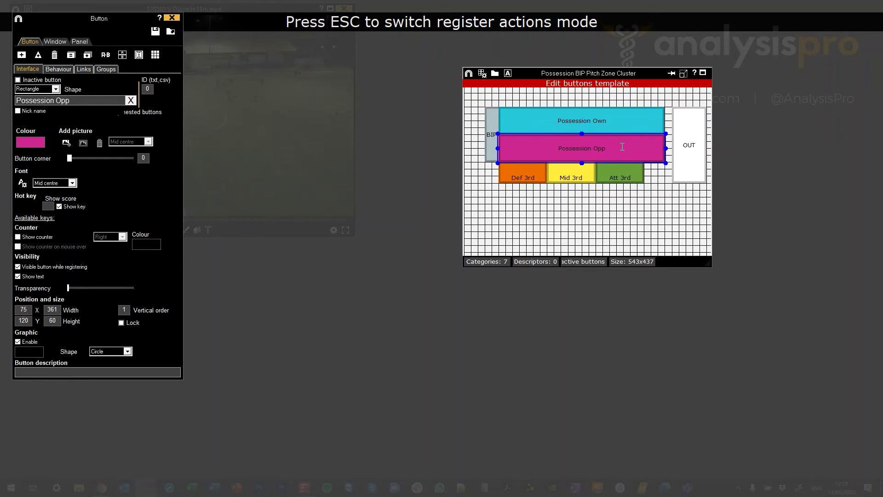
click(625, 176)
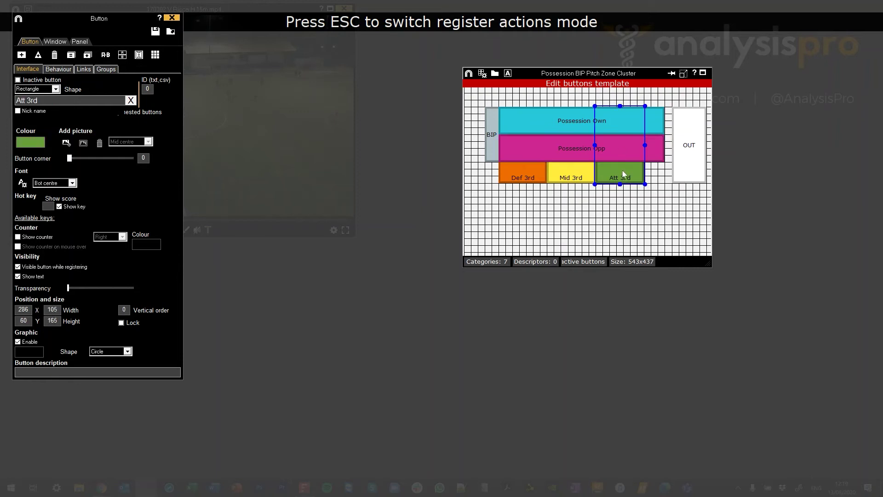
click(499, 150)
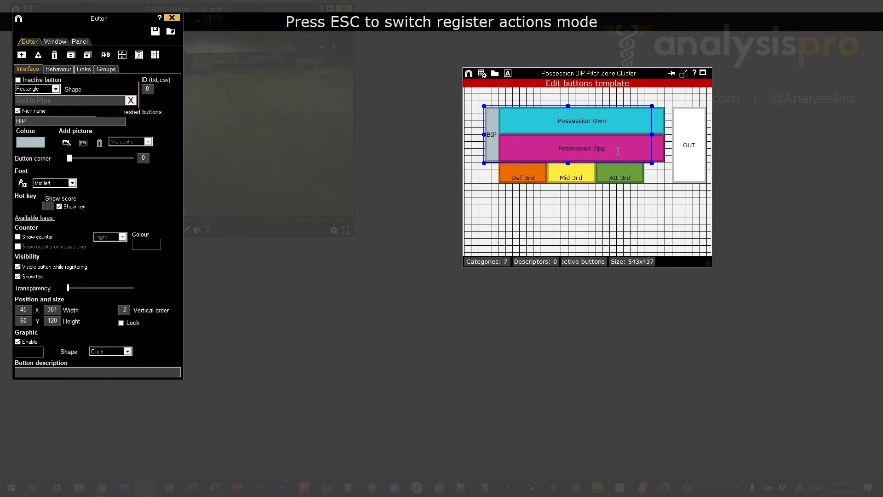
Step: Review the Behaviour exclusions of Ball In Play, Def 3rd, Mid 3rd, Att 3rd and Possession Own
click(58, 73)
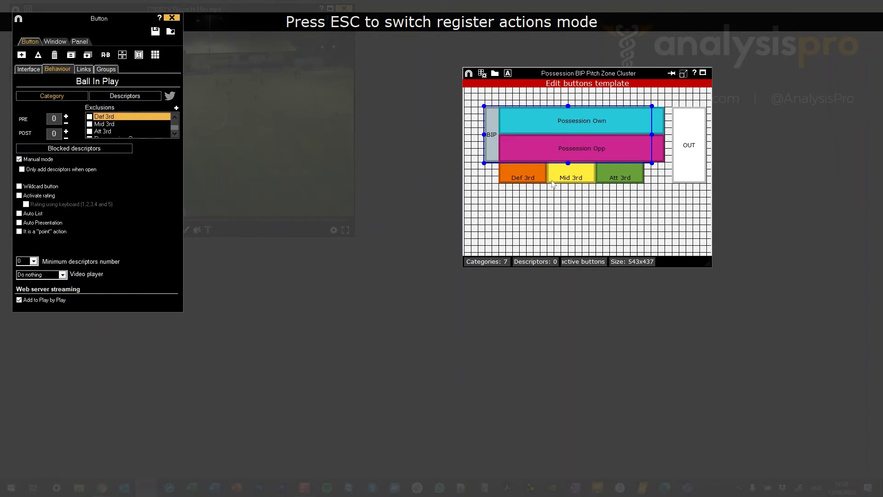
click(536, 174)
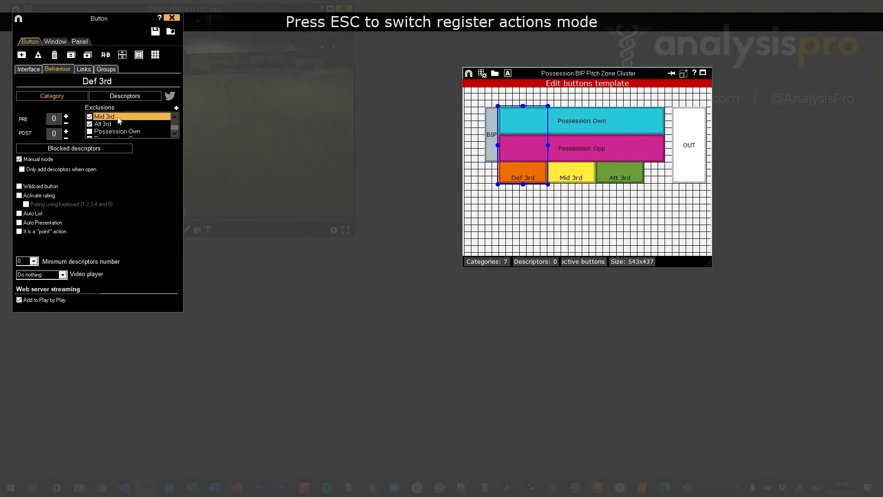
click(572, 177)
click(626, 179)
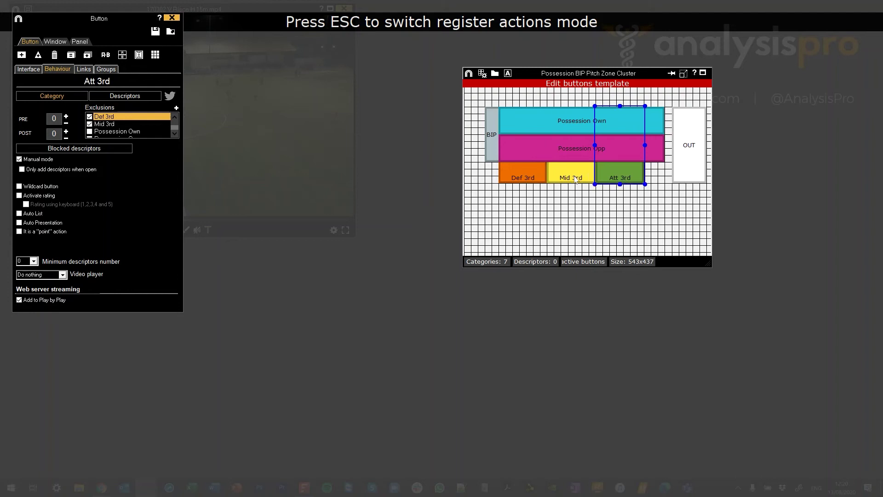
click(575, 128)
Step: Check the Possession Opp and Out Of Play exclusions, then exit template editing
scroll(149, 128, down, 2)
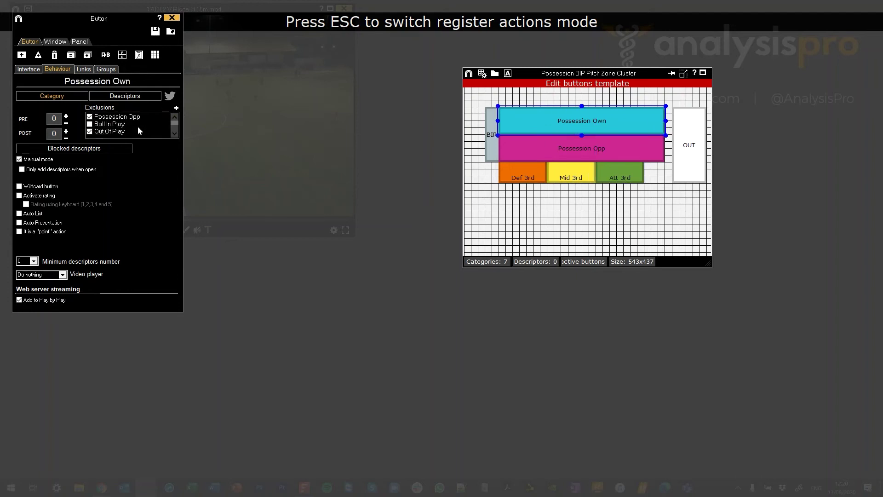
click(550, 149)
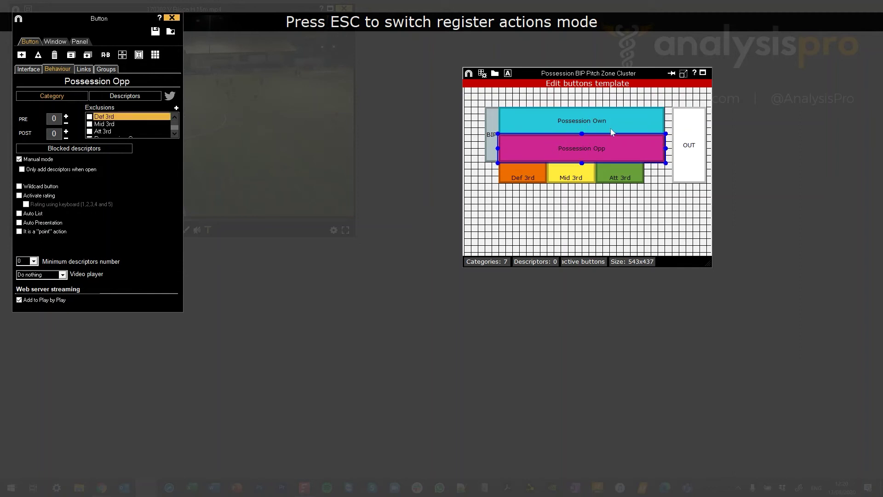
click(690, 139)
scroll(120, 134, up, 2)
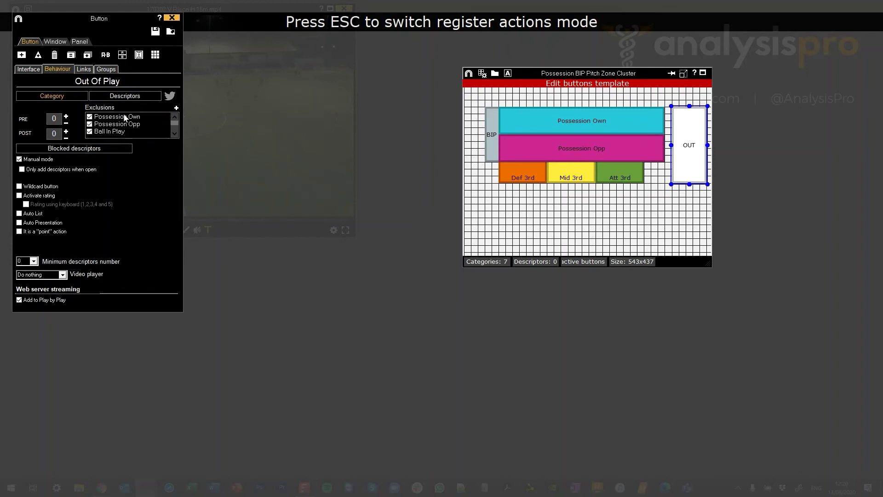
click(173, 18)
Step: Restart playback and tag Def 3rd with Possession Own, then Mid 3rd, Att 3rd, Possession Opp, Mid 3rd and Out Of Play
key(space)
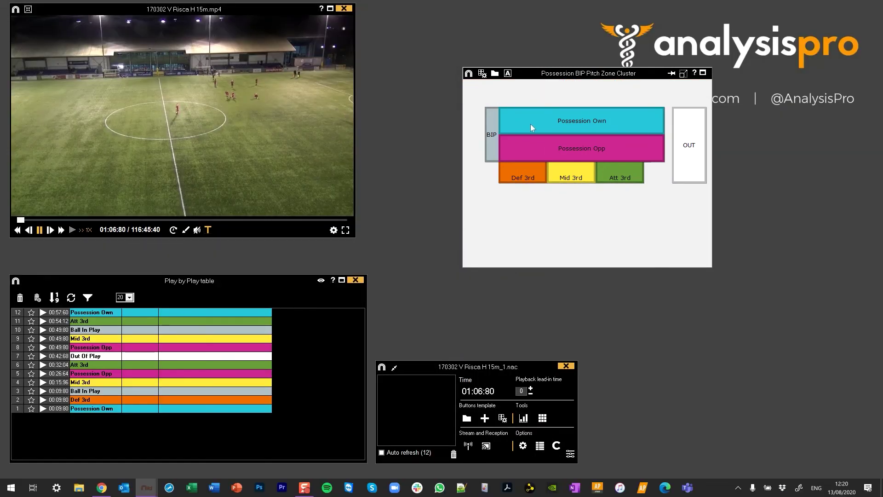
click(524, 177)
click(524, 123)
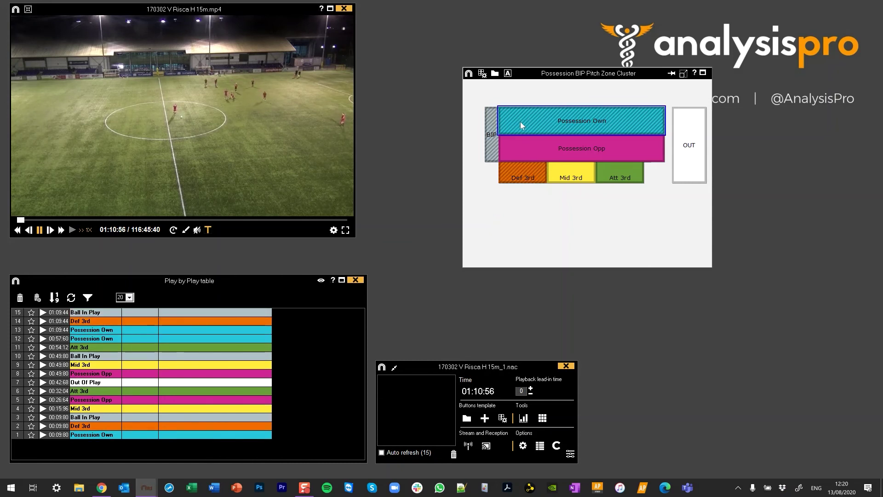
click(573, 178)
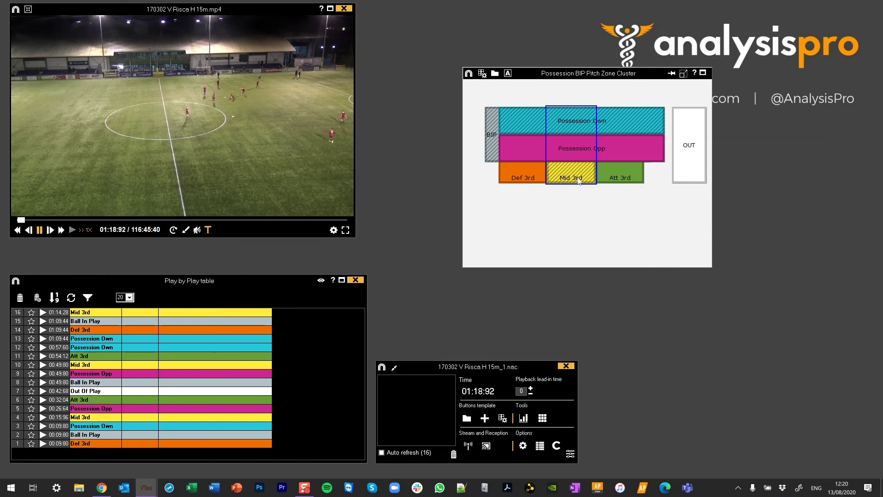
click(629, 180)
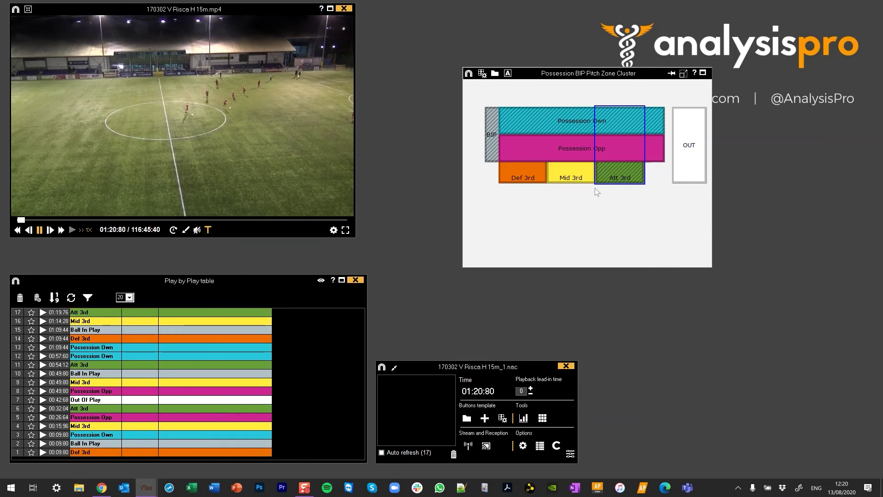
click(652, 151)
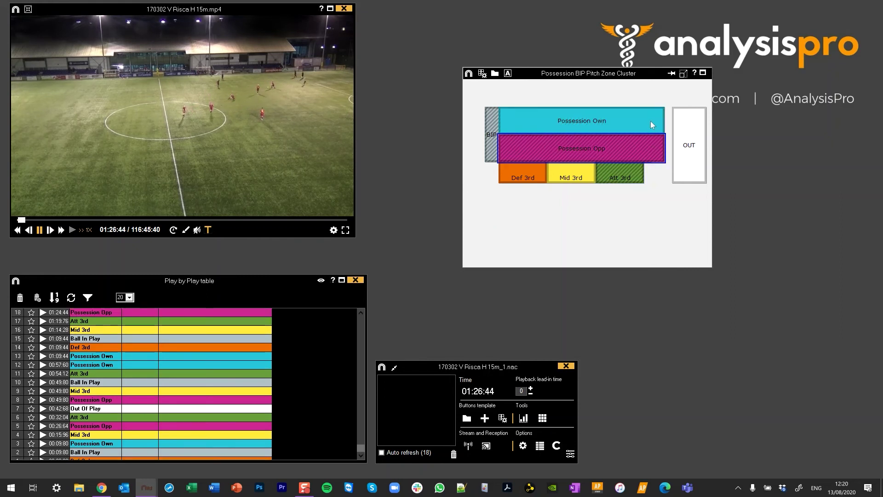
click(581, 177)
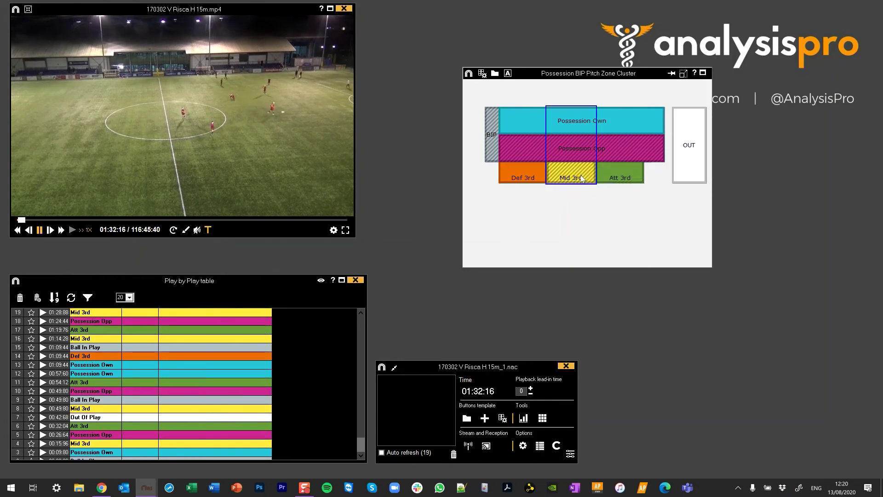
click(690, 153)
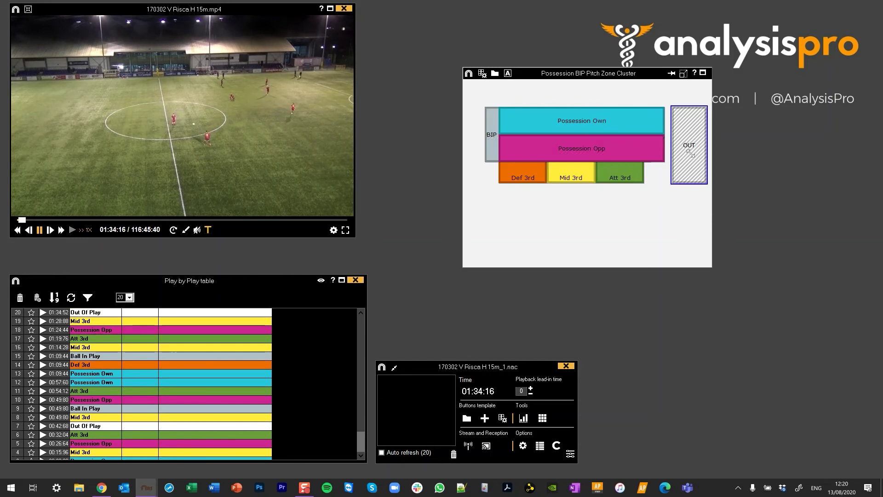